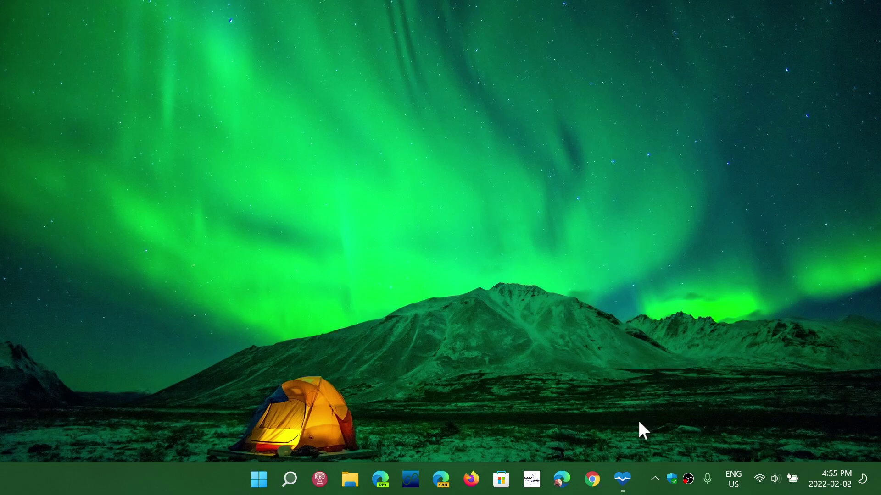
Run PC Health Check's Windows 11 check and scroll to the 'meets requirements' result
click(624, 479)
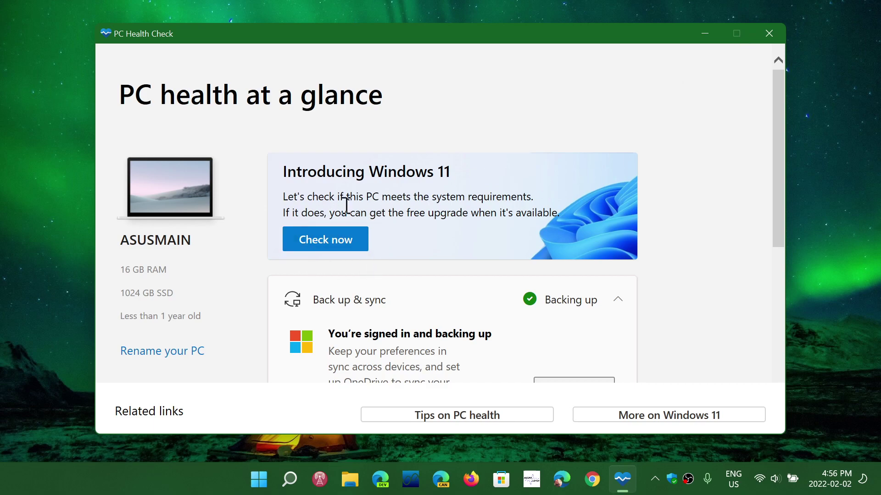
click(334, 243)
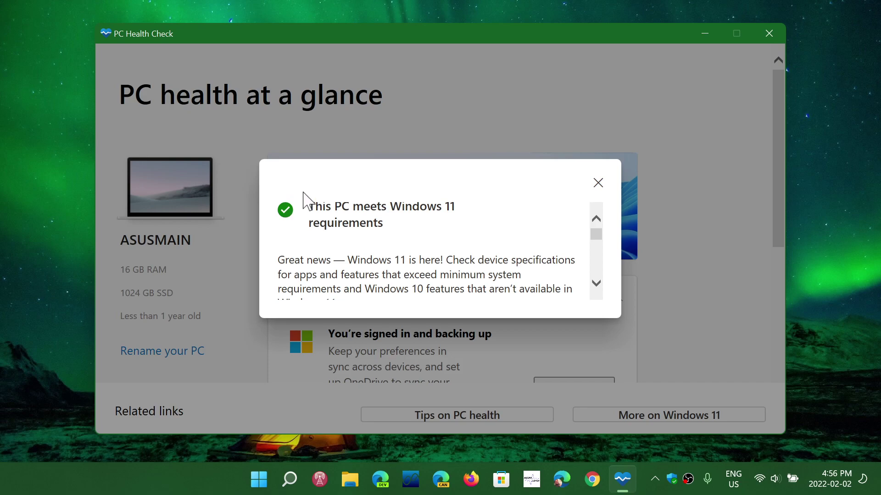
scroll(505, 232, down, 2)
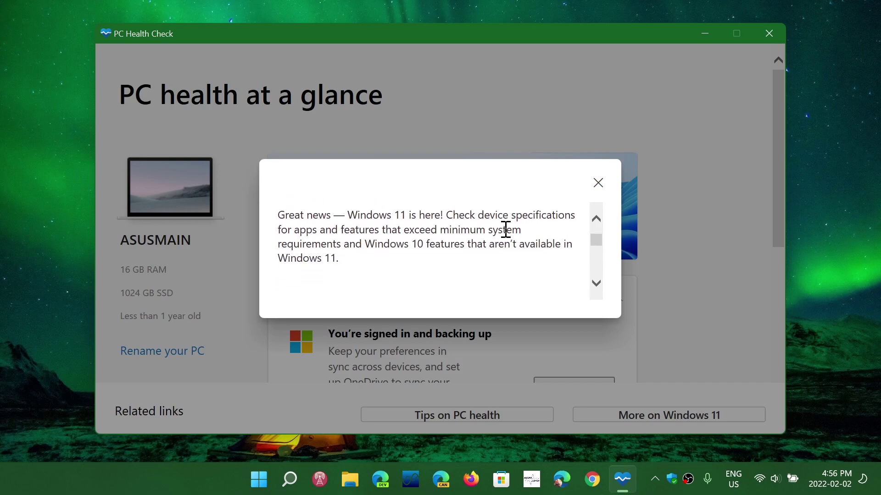
scroll(505, 229, down, 1)
scroll(505, 231, down, 2)
scroll(503, 230, down, 1)
scroll(503, 229, down, 1)
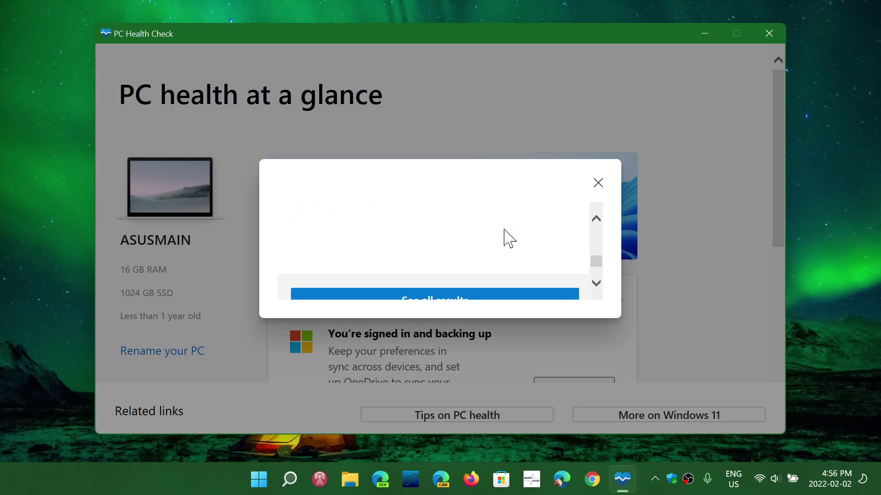
scroll(508, 238, down, 1)
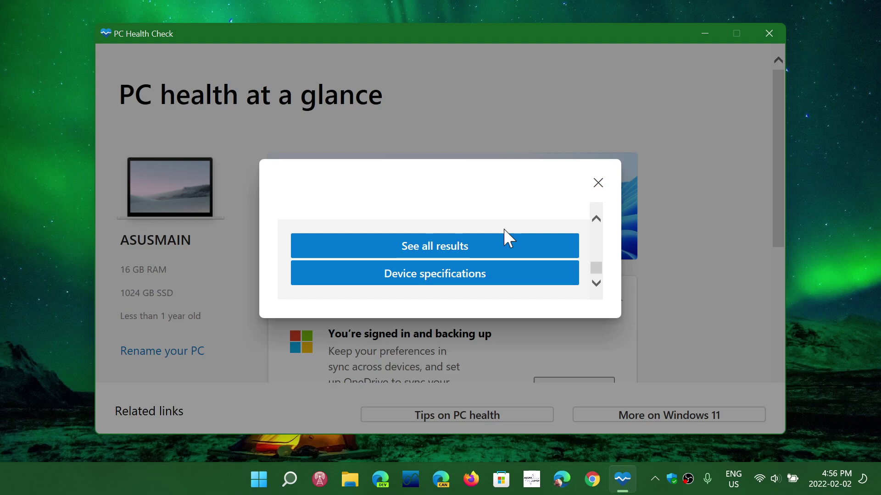
Expand all requirement results and view the device specifications page in Edge, then close it
click(460, 248)
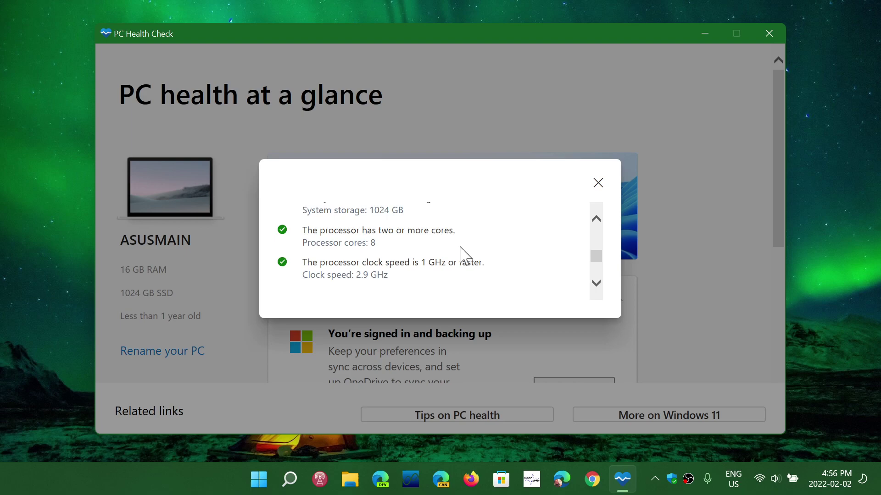
scroll(460, 248, down, 1)
scroll(460, 248, down, 1)
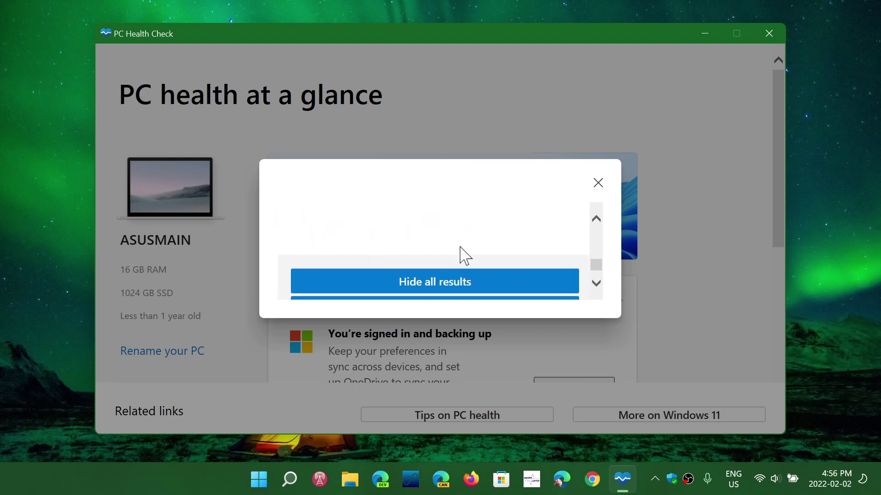
scroll(460, 248, down, 1)
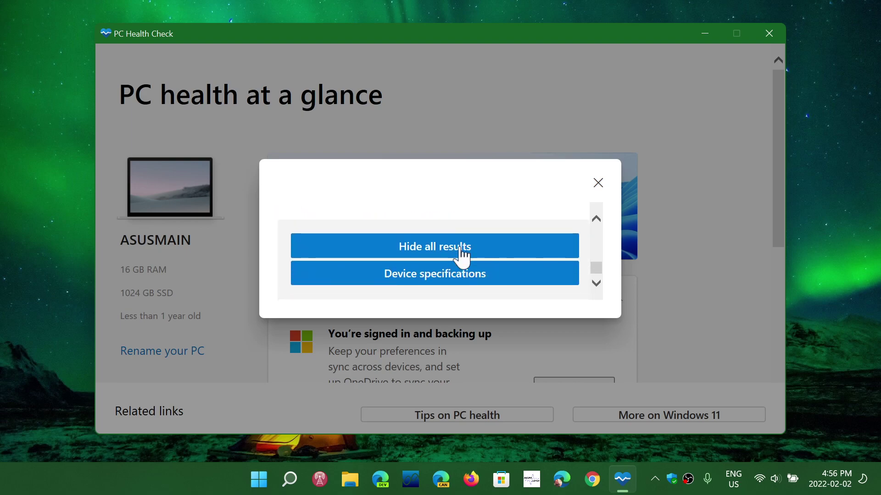
click(454, 281)
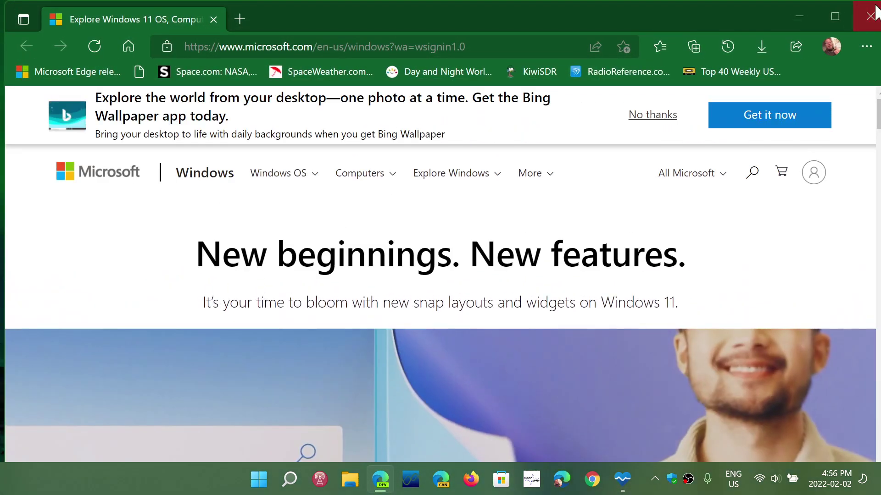
click(864, 11)
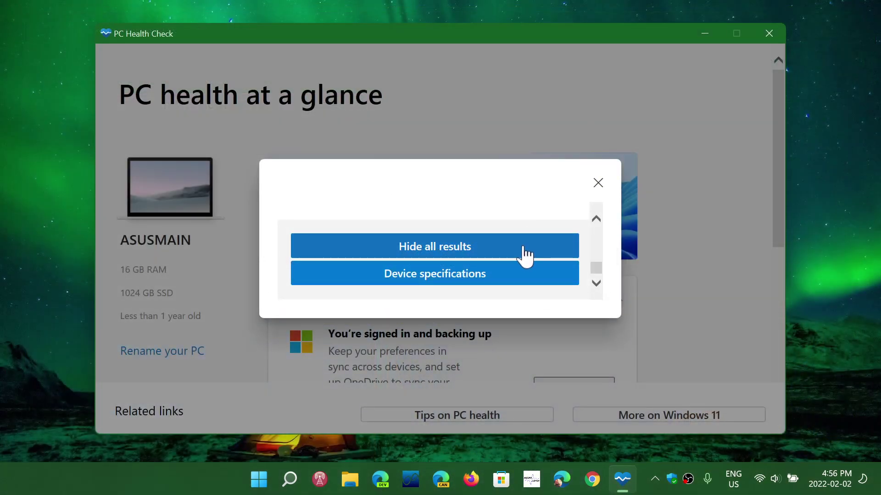
Review every green requirement check, then dismiss the results dialog
scroll(445, 250, up, 3)
scroll(445, 249, up, 2)
scroll(445, 249, up, 2)
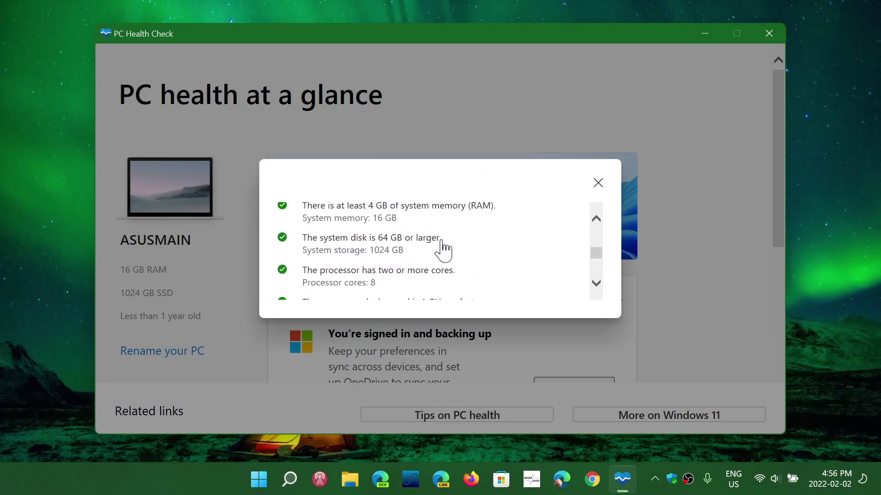
scroll(445, 249, up, 2)
scroll(444, 249, up, 2)
scroll(445, 250, up, 3)
scroll(445, 249, up, 3)
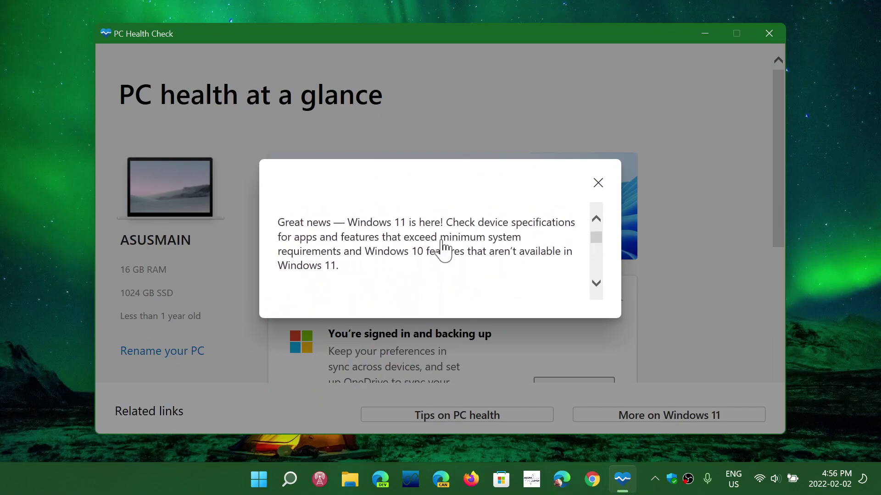
scroll(444, 250, down, 2)
scroll(444, 250, down, 1)
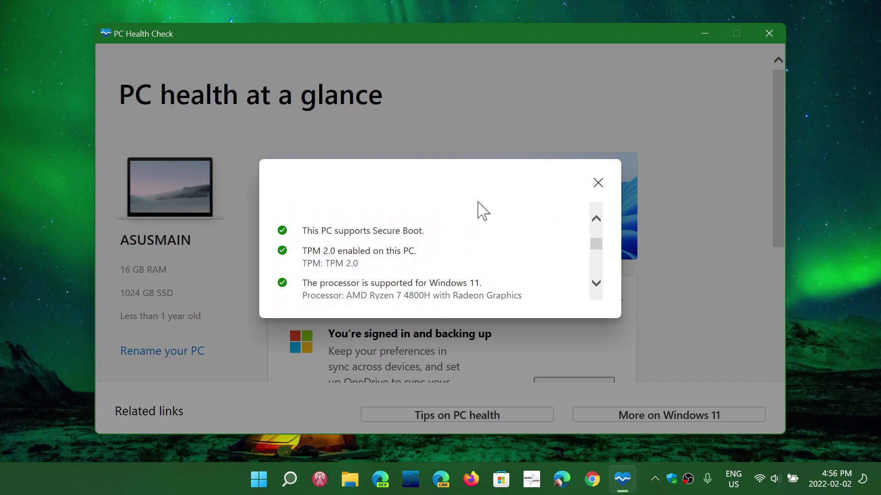
scroll(491, 227, down, 1)
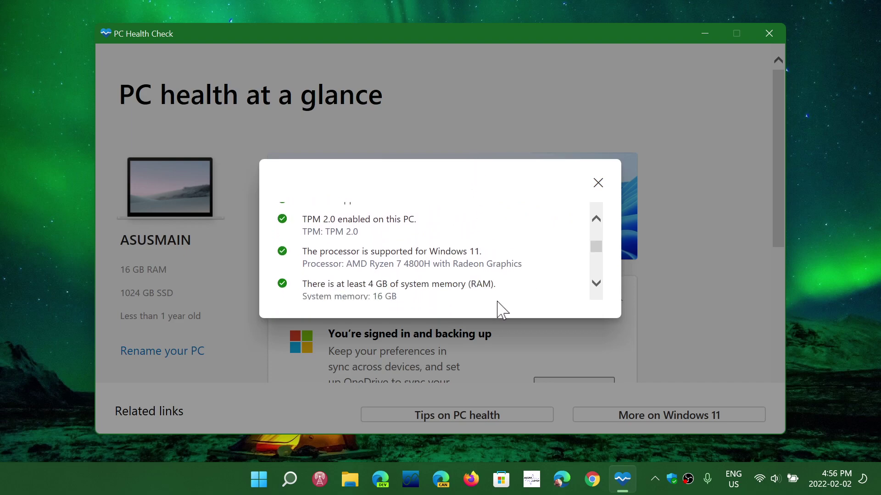
scroll(445, 266, down, 1)
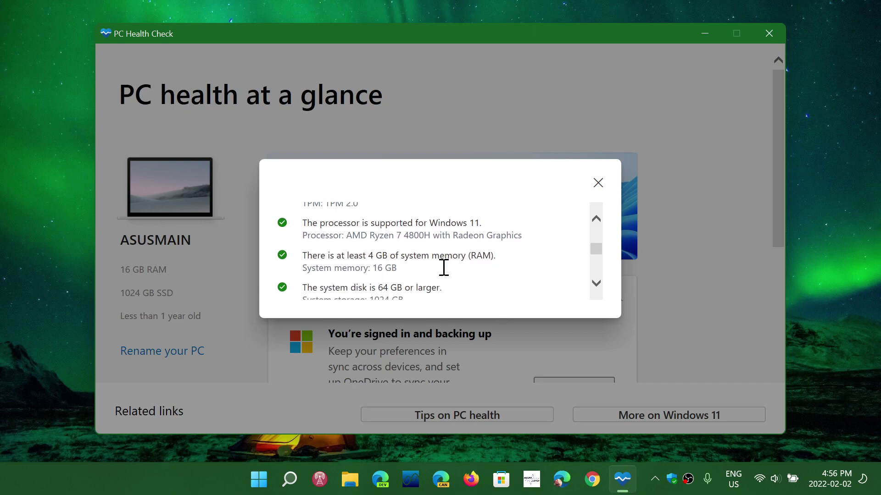
scroll(499, 257, down, 1)
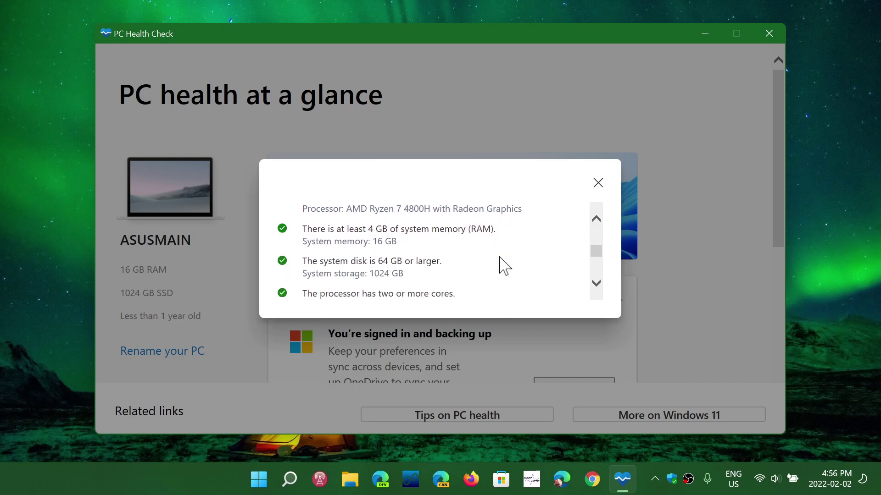
scroll(500, 259, down, 1)
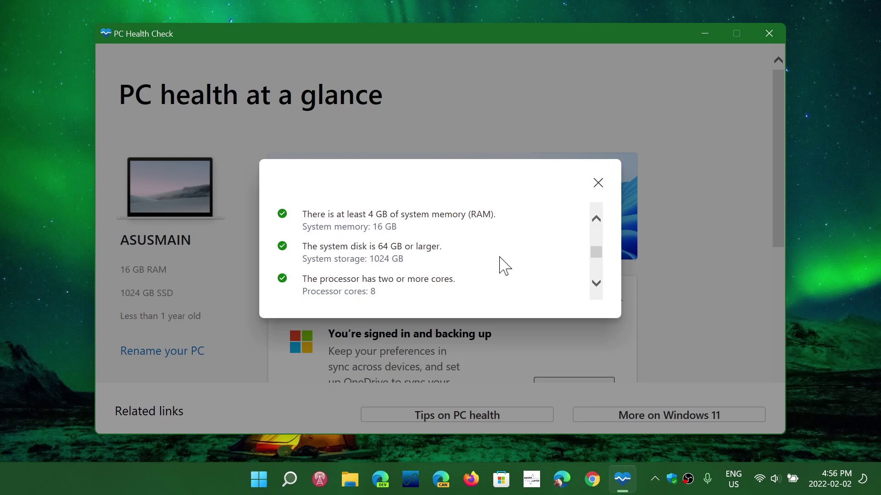
scroll(503, 266, down, 1)
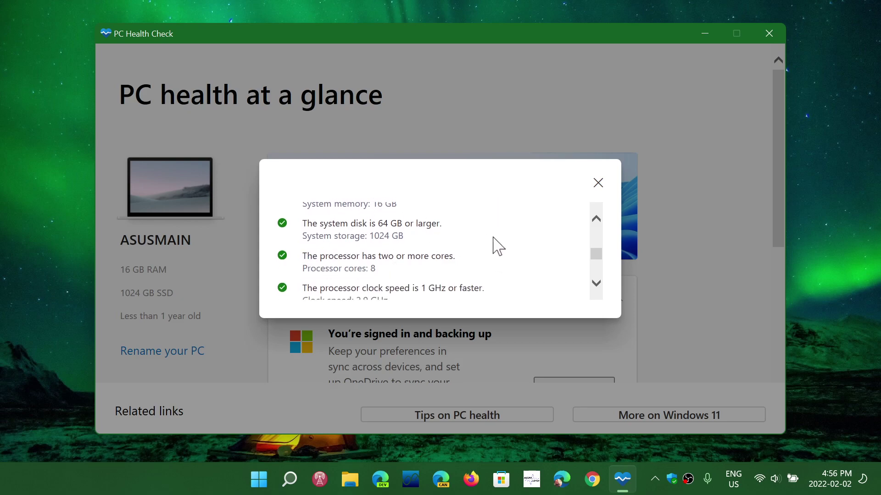
scroll(493, 238, down, 1)
scroll(421, 265, down, 1)
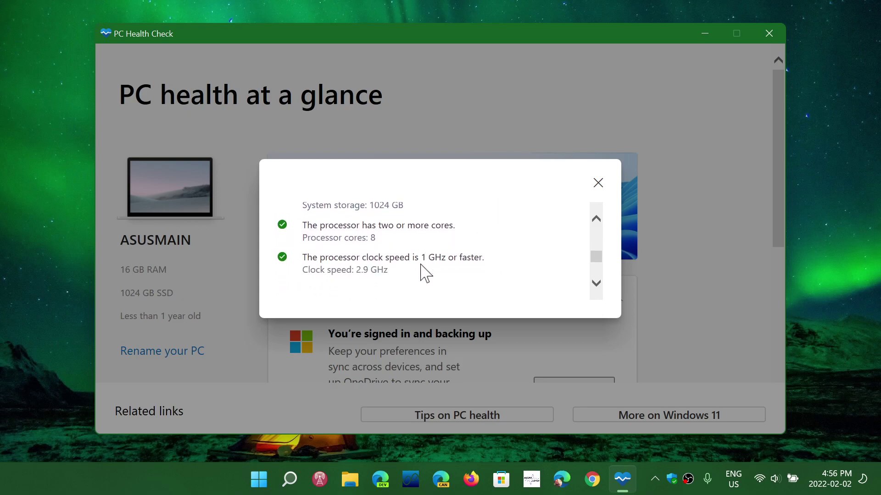
scroll(471, 255, down, 2)
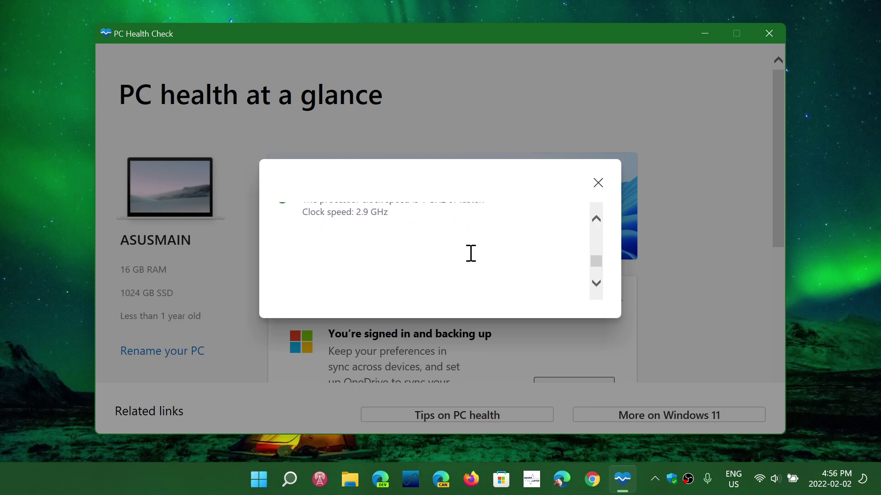
click(599, 183)
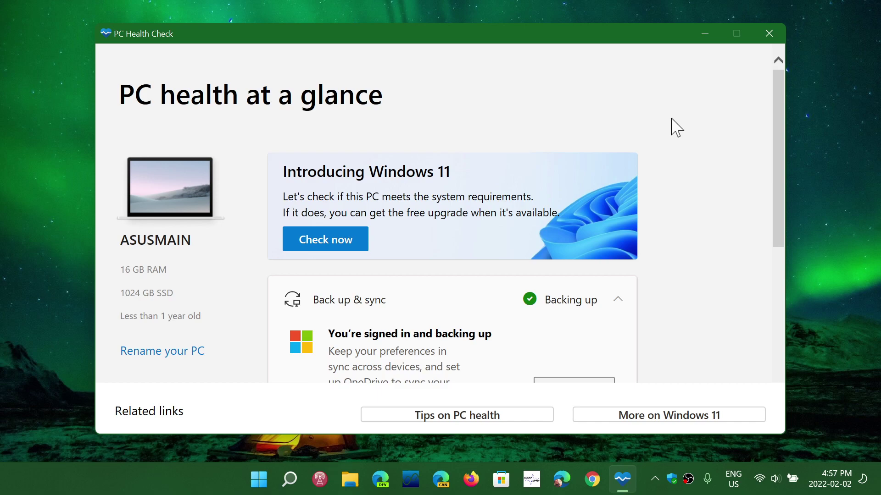
Confirm Windows Update shows the PC up to date, then close Settings and PC Health Check
click(265, 479)
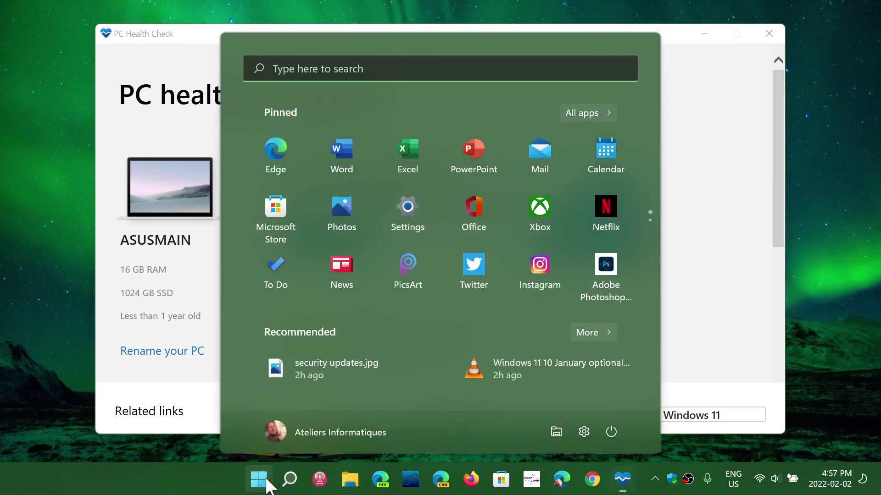
click(410, 204)
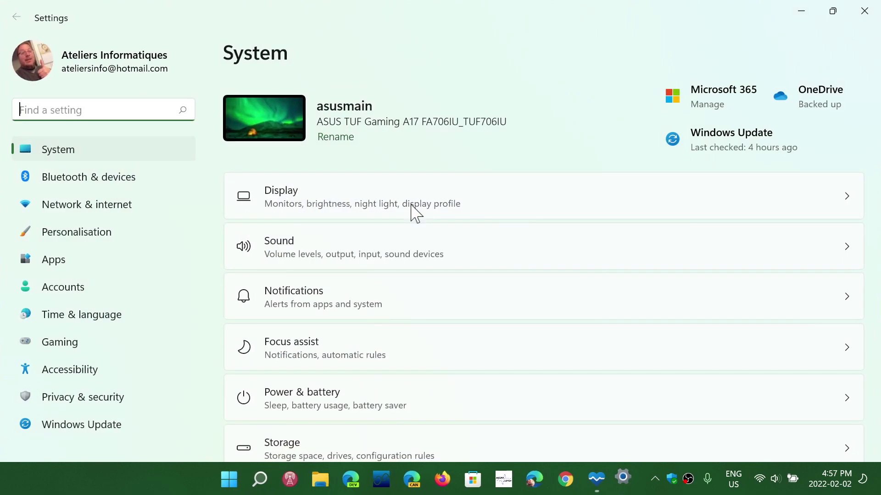
click(89, 429)
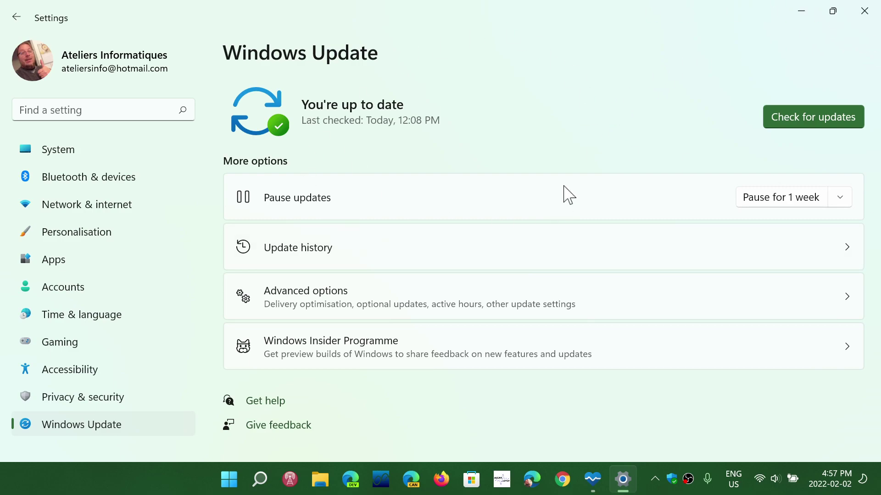
click(865, 12)
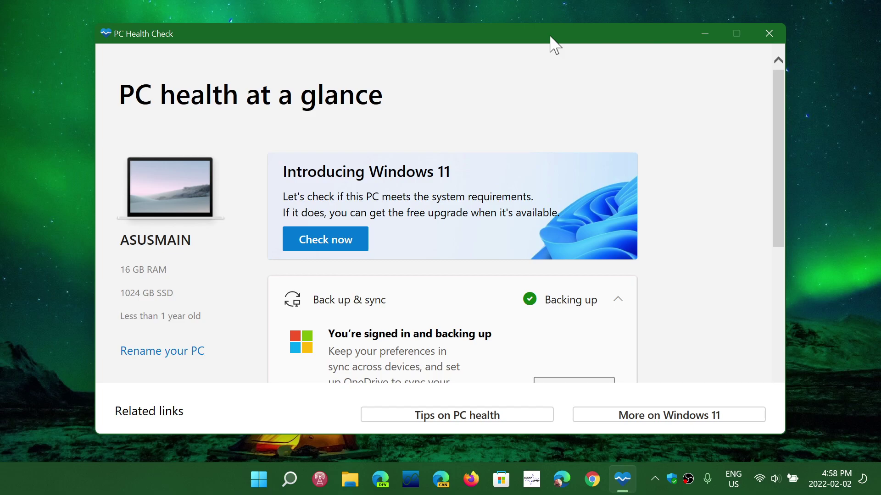
click(769, 33)
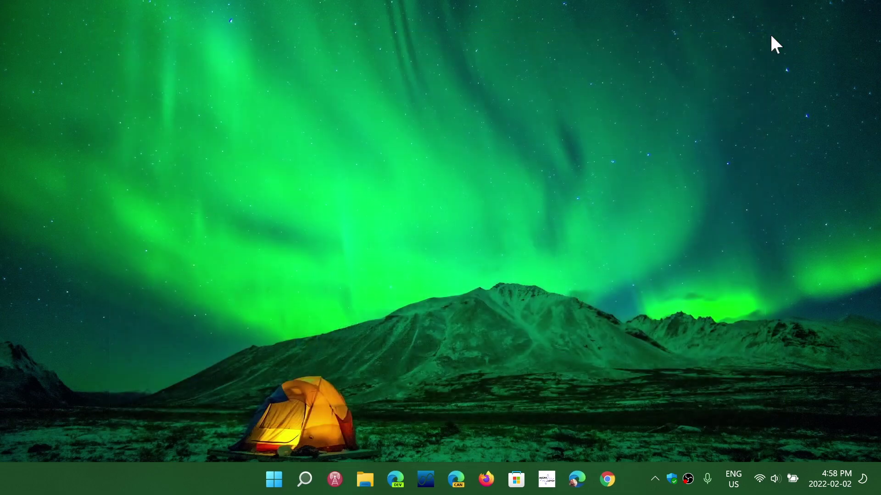